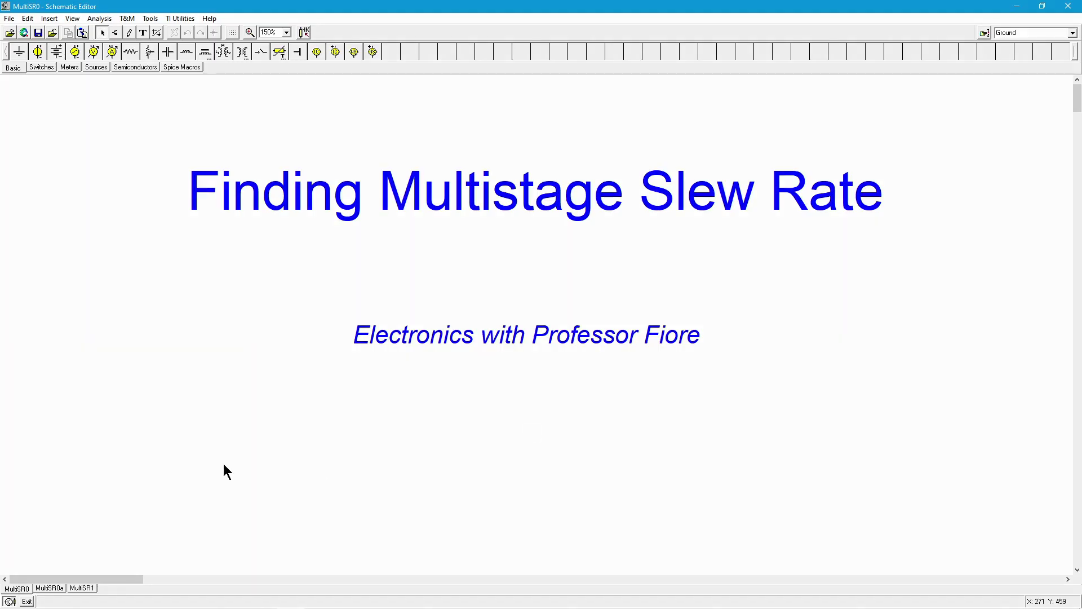
Run a transient analysis of the MultiSR0a schematic from 0 to 2m seconds with the excitation not drawn
{"action": "left_click", "coordinate": [90, 589]}
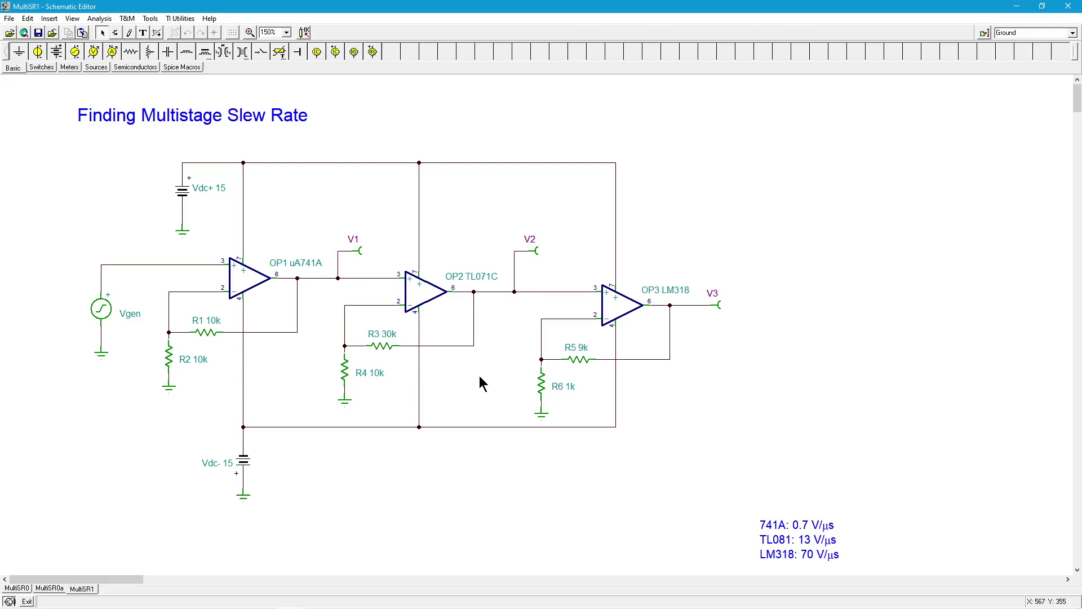
{"action": "left_click", "coordinate": [51, 589]}
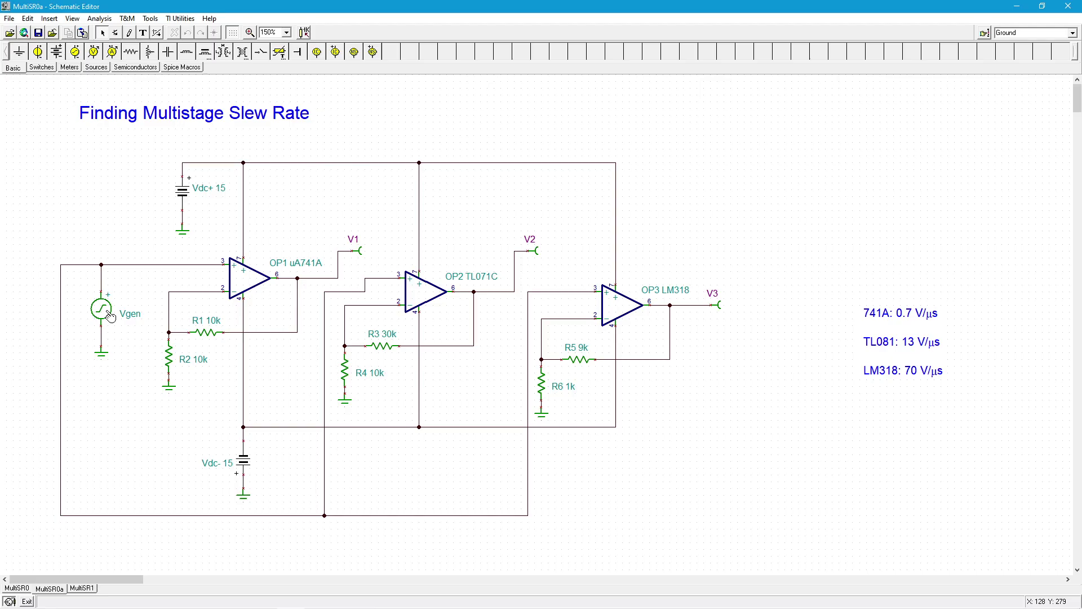
{"action": "left_click", "coordinate": [100, 18]}
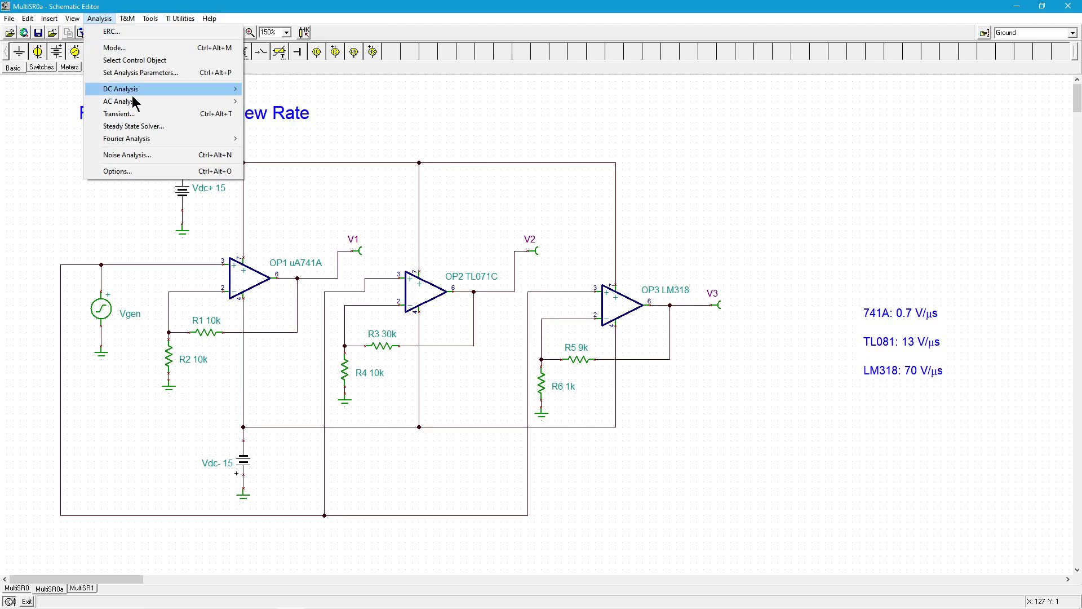
{"action": "left_click", "coordinate": [142, 115]}
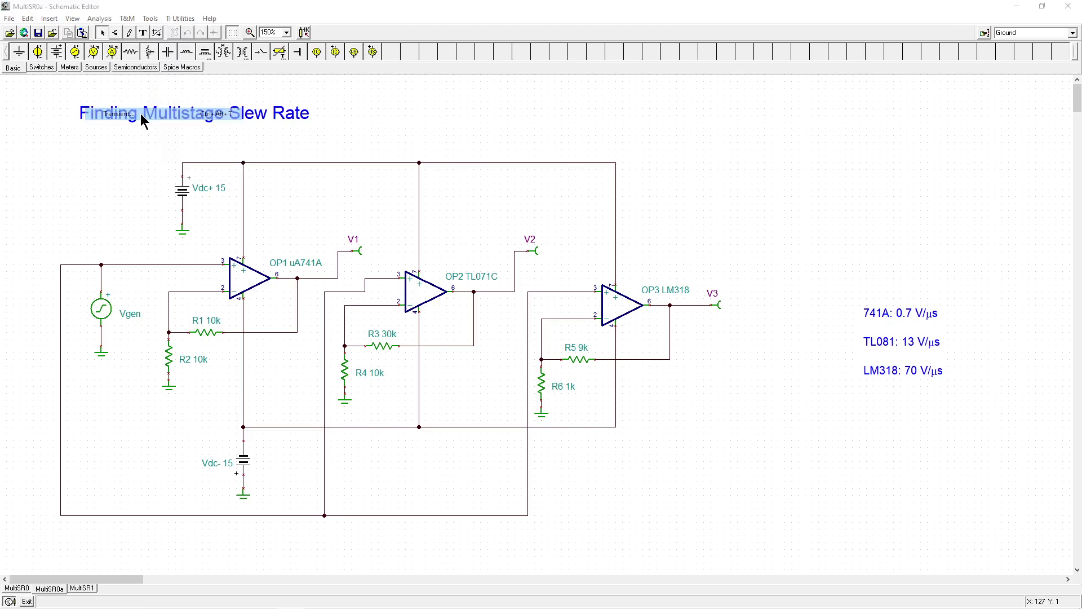
{"action": "left_click_drag", "start_coordinate": [556, 291], "coordinate": [528, 290]}
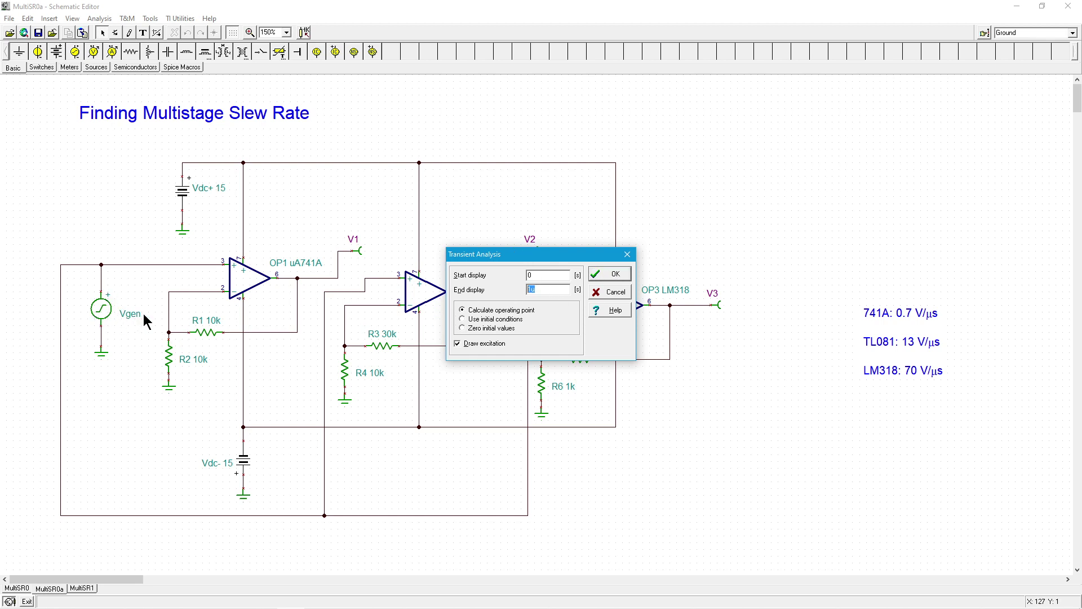
{"action": "type", "text": "2m"}
{"action": "left_click", "coordinate": [484, 346]}
{"action": "left_click", "coordinate": [615, 275]}
Move and enlarge the transient result window, and place a curve legend in the plot's empty area before the first falling edge
{"action": "left_click_drag", "start_coordinate": [278, 30], "coordinate": [603, 95]}
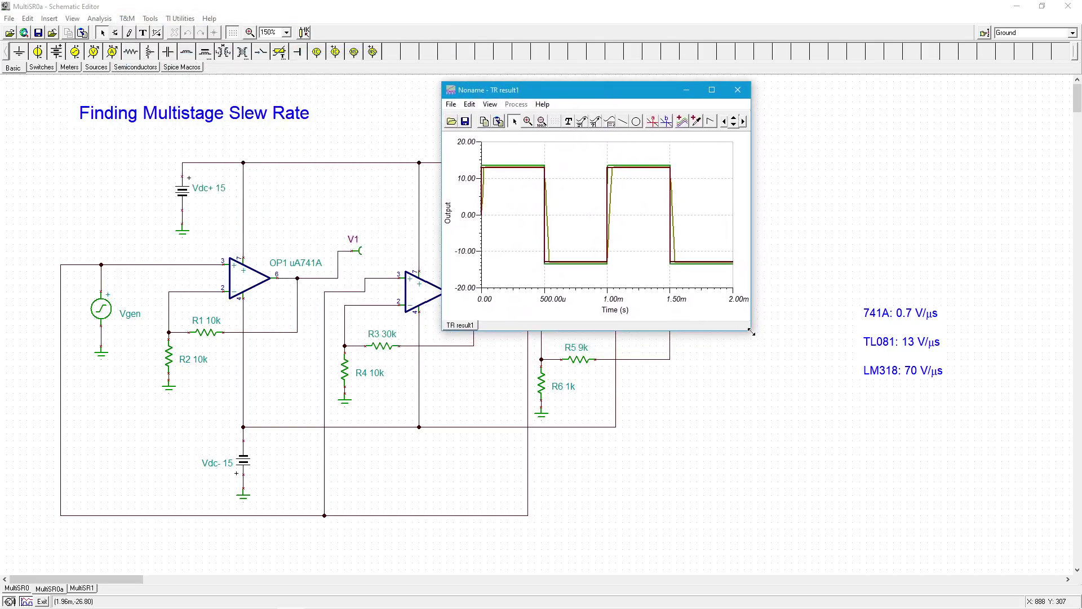
{"action": "left_click_drag", "start_coordinate": [751, 331], "coordinate": [1061, 566]}
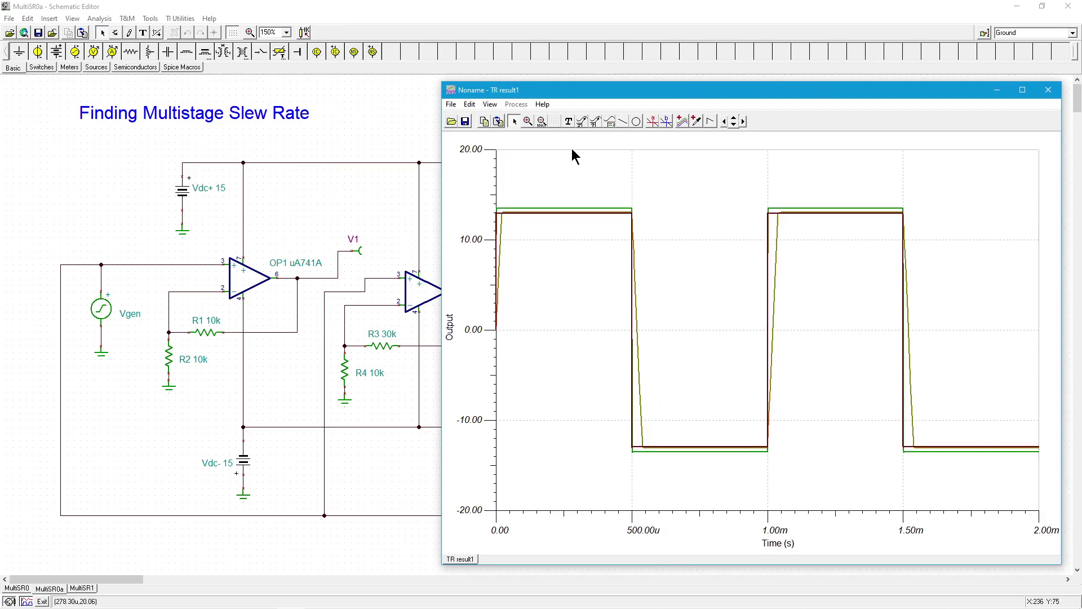
{"action": "left_click", "coordinate": [611, 121]}
{"action": "left_click", "coordinate": [519, 347]}
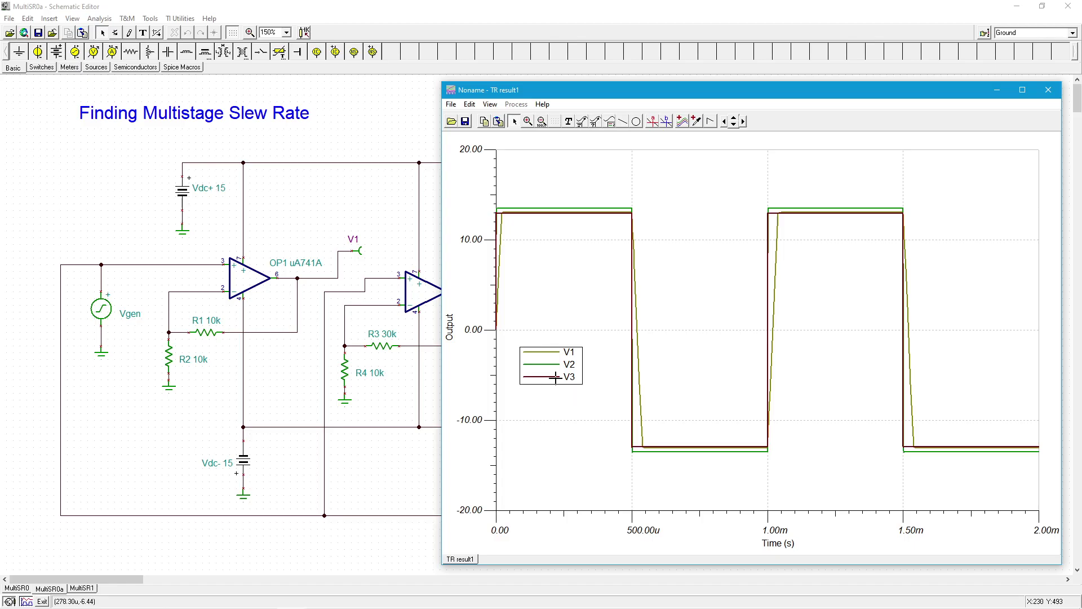
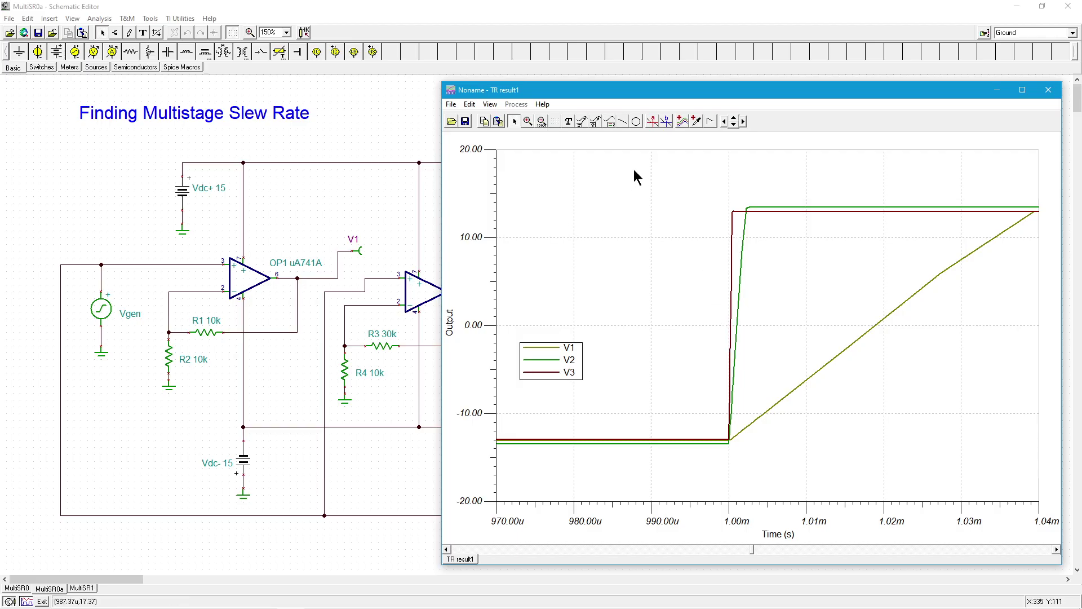
Measure V1's slope on the rising edge with cursor b at about 1.006 ms and cursor a at about 1.016 ms
{"action": "left_click", "coordinate": [653, 123]}
{"action": "left_click", "coordinate": [919, 306]}
{"action": "left_click", "coordinate": [918, 305]}
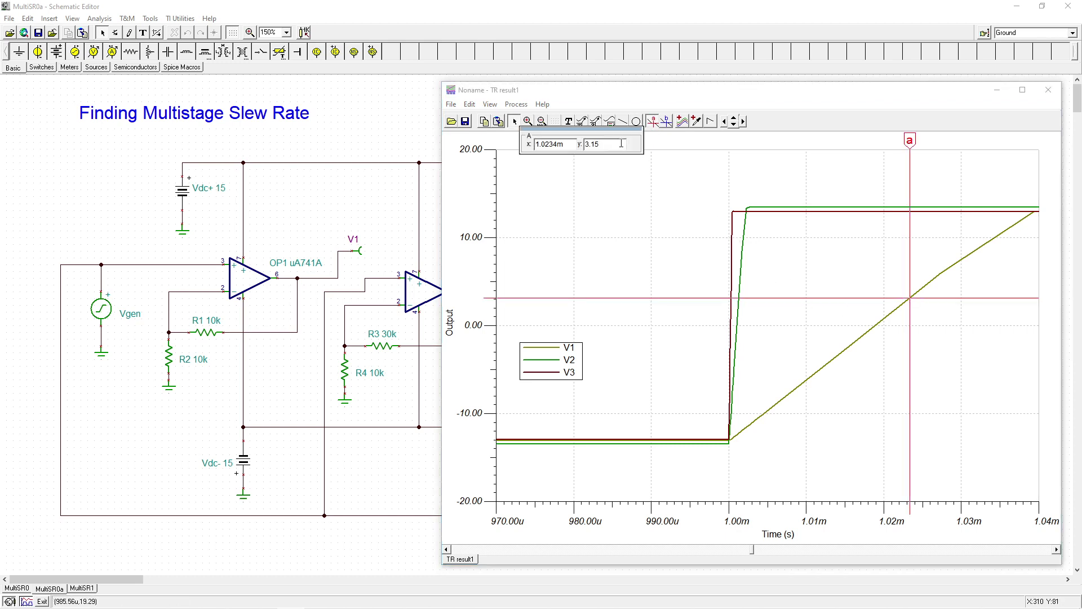
{"action": "left_click", "coordinate": [667, 121]}
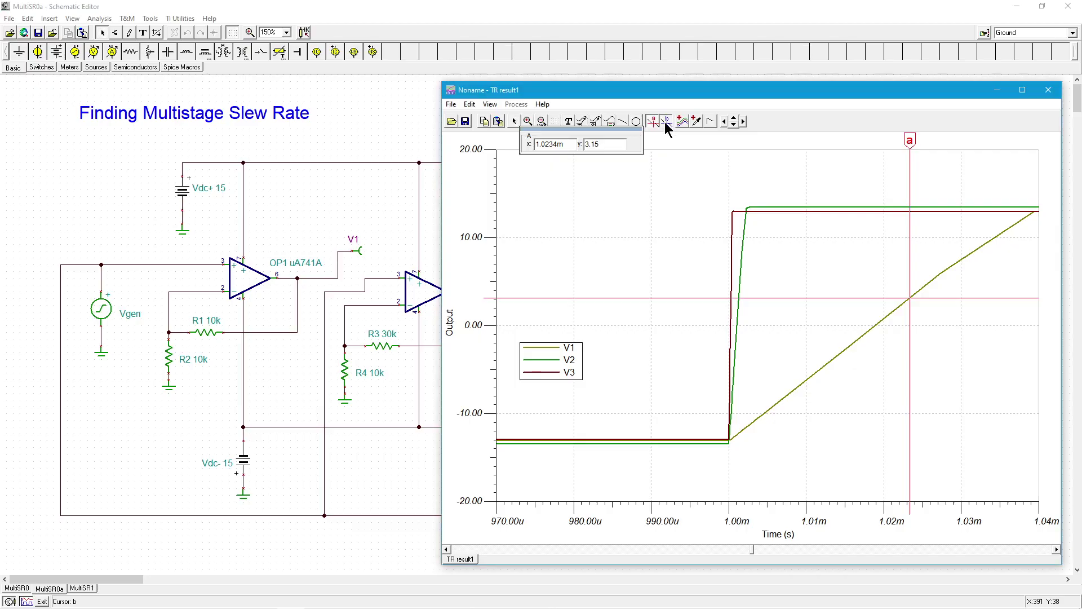
{"action": "left_click", "coordinate": [775, 406]}
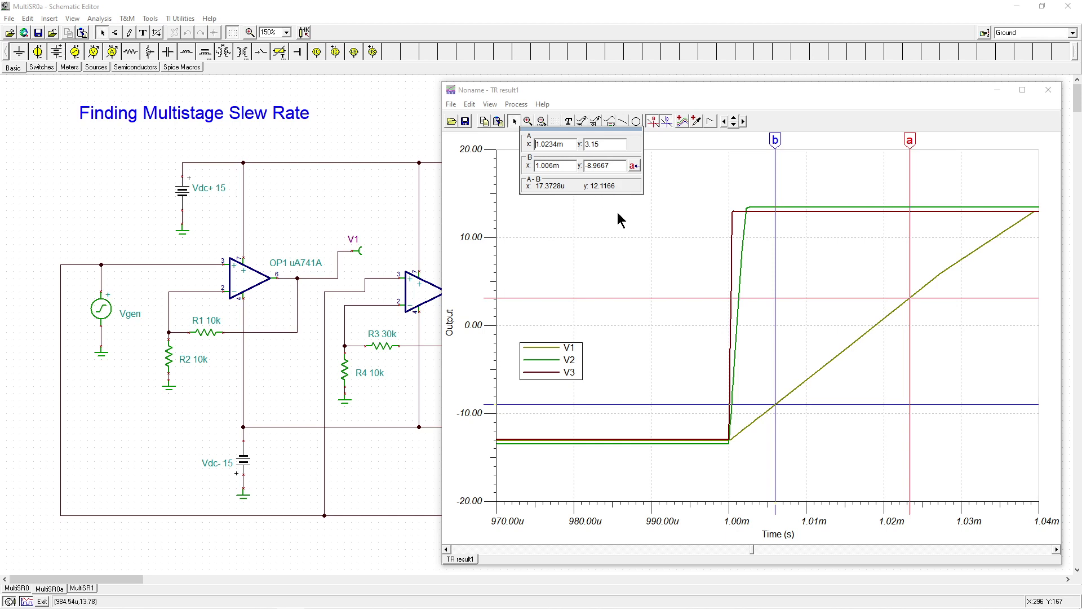
{"action": "left_click_drag", "start_coordinate": [911, 141], "coordinate": [852, 159]}
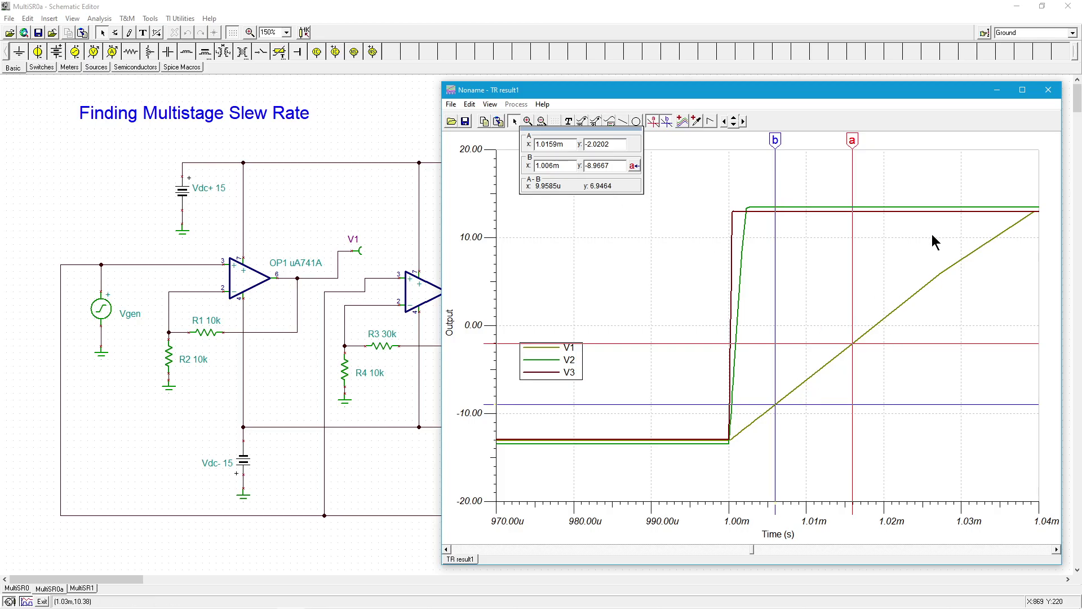
Clear the cursors and measure V2's rising slope with cursor a at about 1.0018 ms and cursor b at about 1.0007 ms
{"action": "left_click", "coordinate": [652, 122]}
{"action": "left_click", "coordinate": [667, 122]}
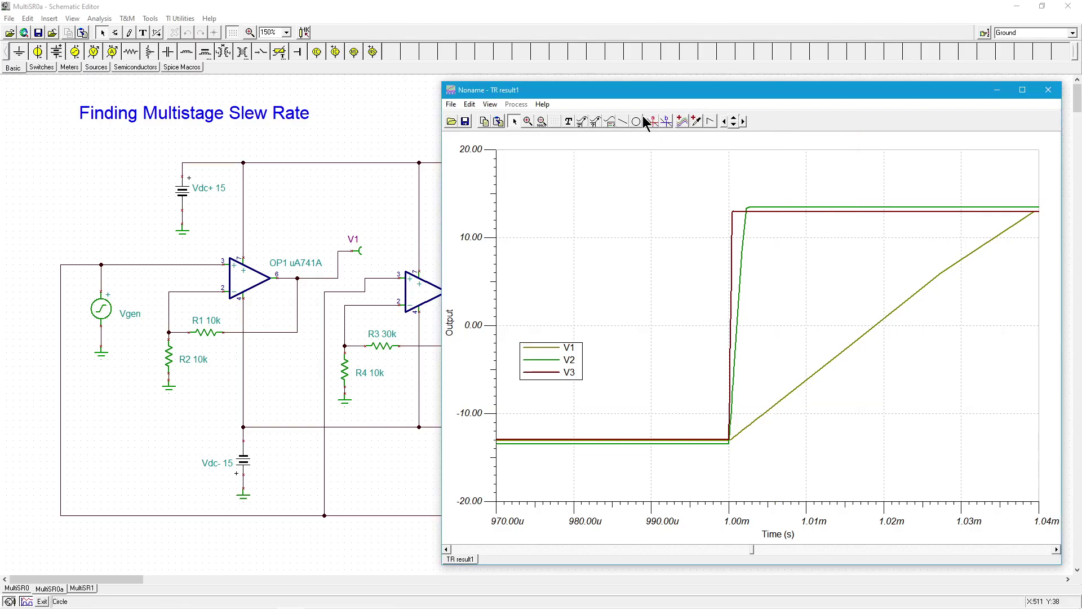
{"action": "left_click", "coordinate": [652, 122]}
{"action": "left_click", "coordinate": [750, 261]}
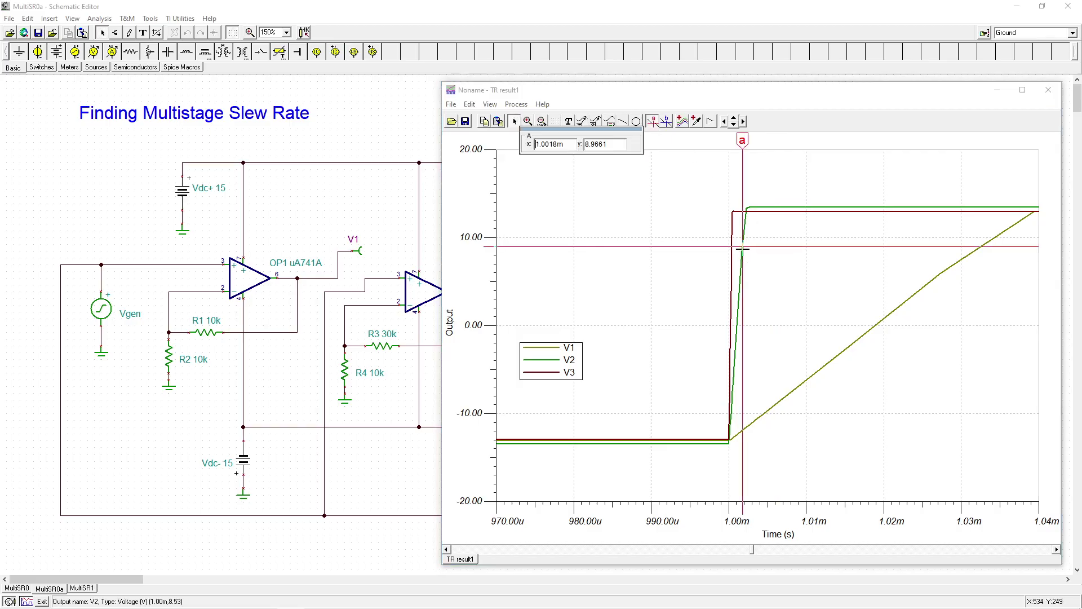
{"action": "left_click", "coordinate": [668, 122]}
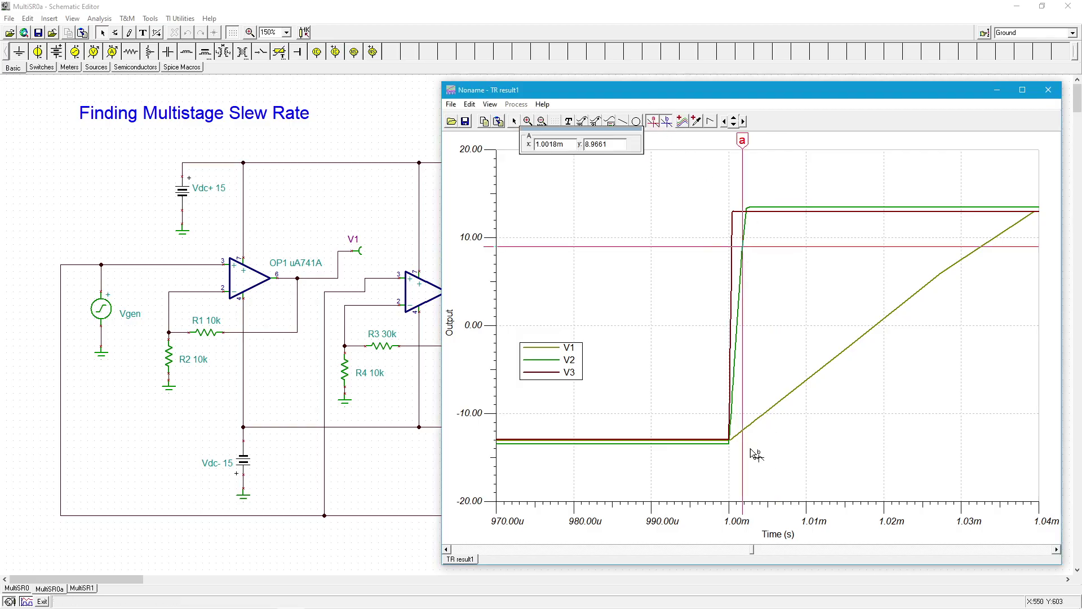
{"action": "left_click", "coordinate": [735, 382]}
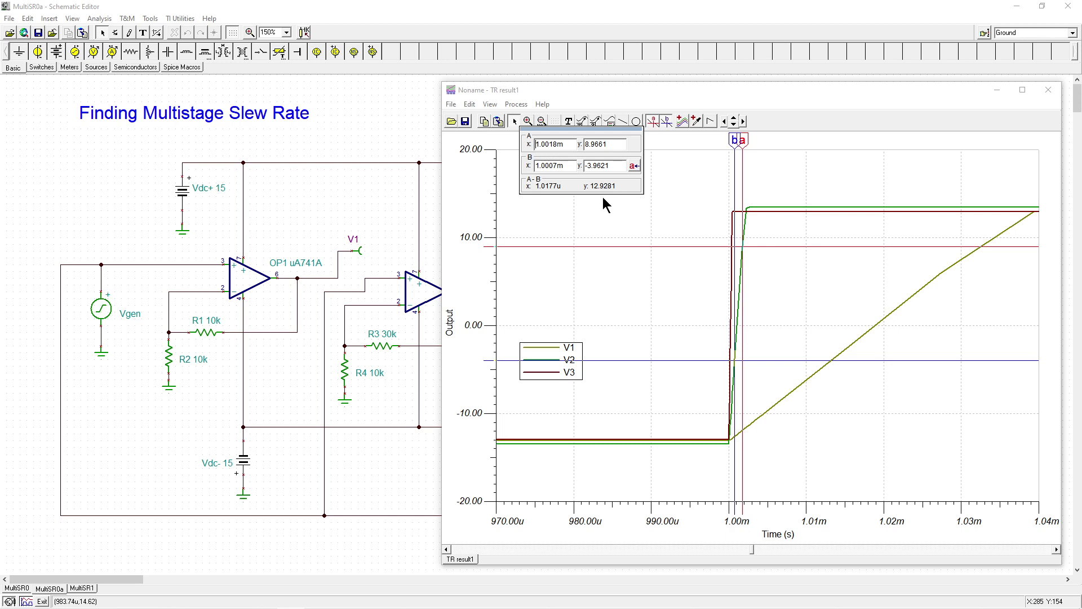
Remove both cursors from the plot and close the transient result window
{"action": "left_click", "coordinate": [652, 122]}
{"action": "left_click", "coordinate": [652, 122]}
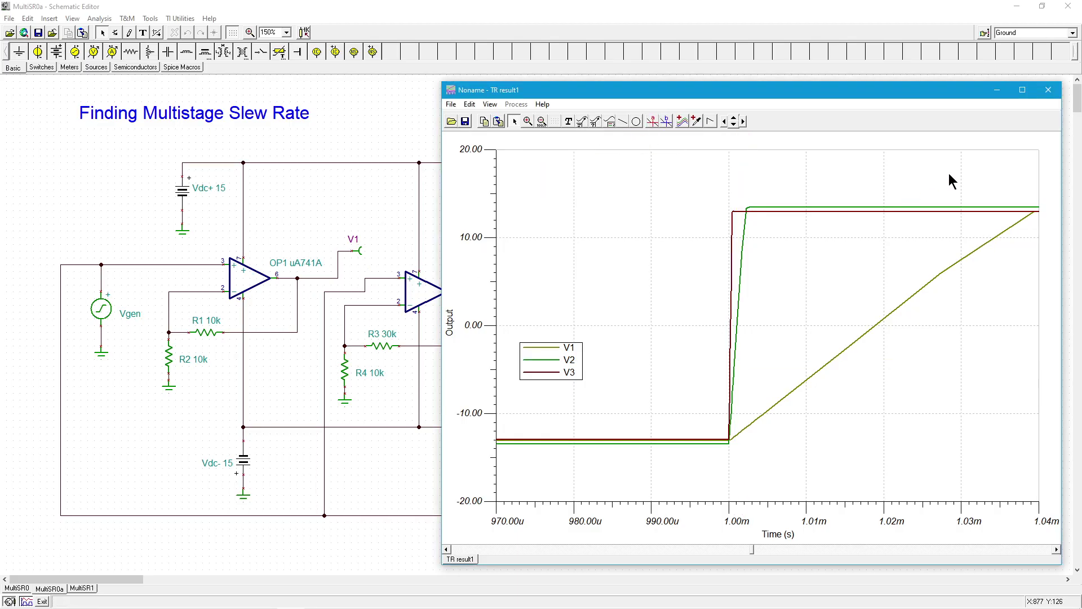
{"action": "left_click", "coordinate": [1048, 91]}
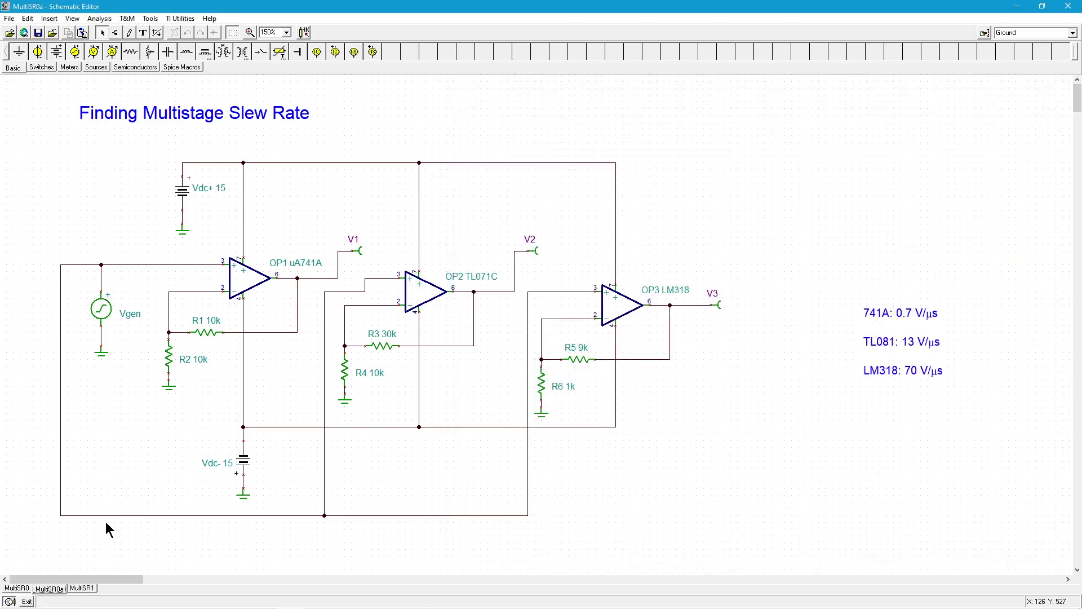
In the MultiSR1 schematic, move the slew rate notes up beside the op amp chain, to the right of output V3
{"action": "left_click", "coordinate": [83, 588]}
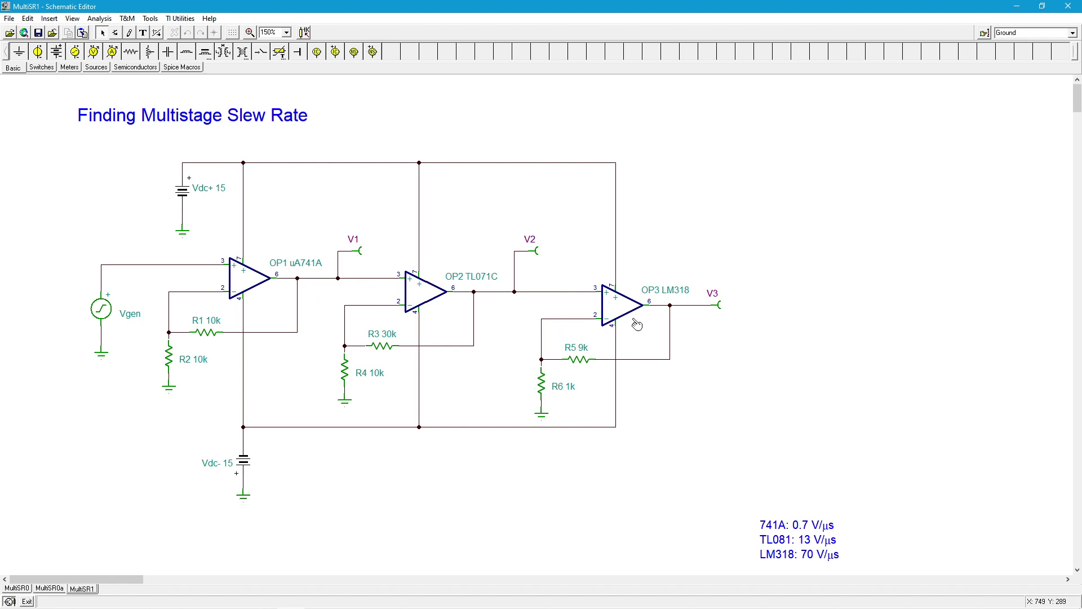
{"action": "left_click_drag", "start_coordinate": [812, 533], "coordinate": [829, 199]}
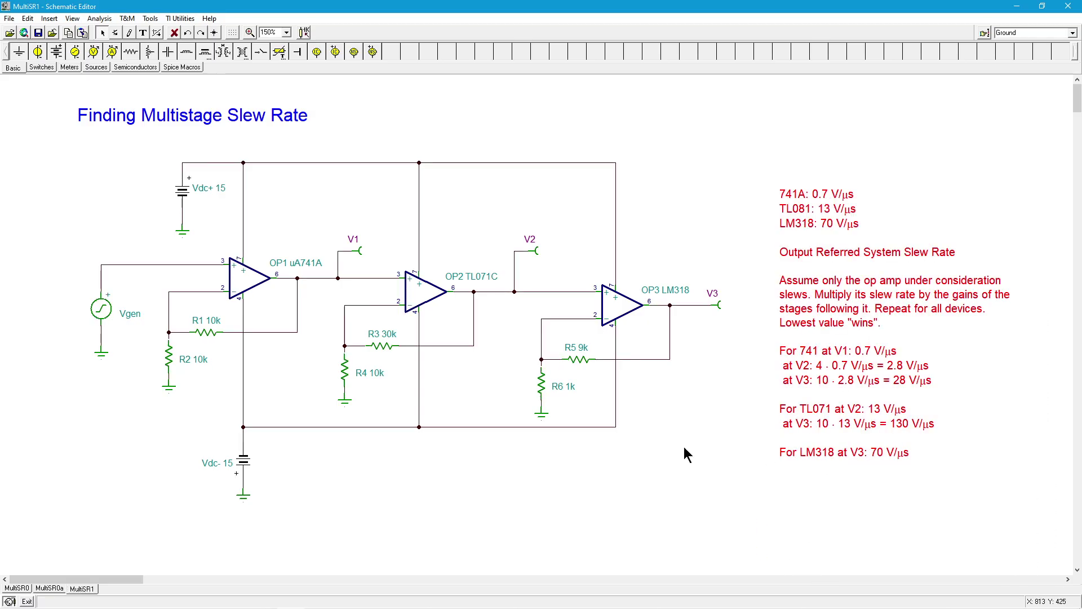
{"action": "left_click", "coordinate": [680, 508]}
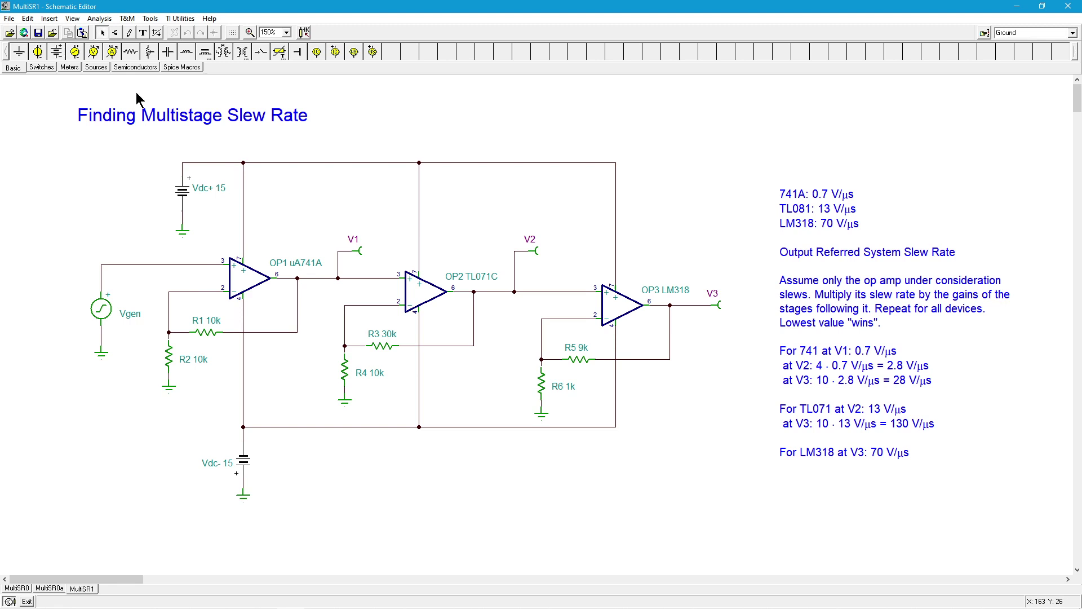
Run a transient analysis of the cascaded MultiSR1 circuit from 0 to 2m seconds without drawing the excitation
{"action": "left_click", "coordinate": [98, 21]}
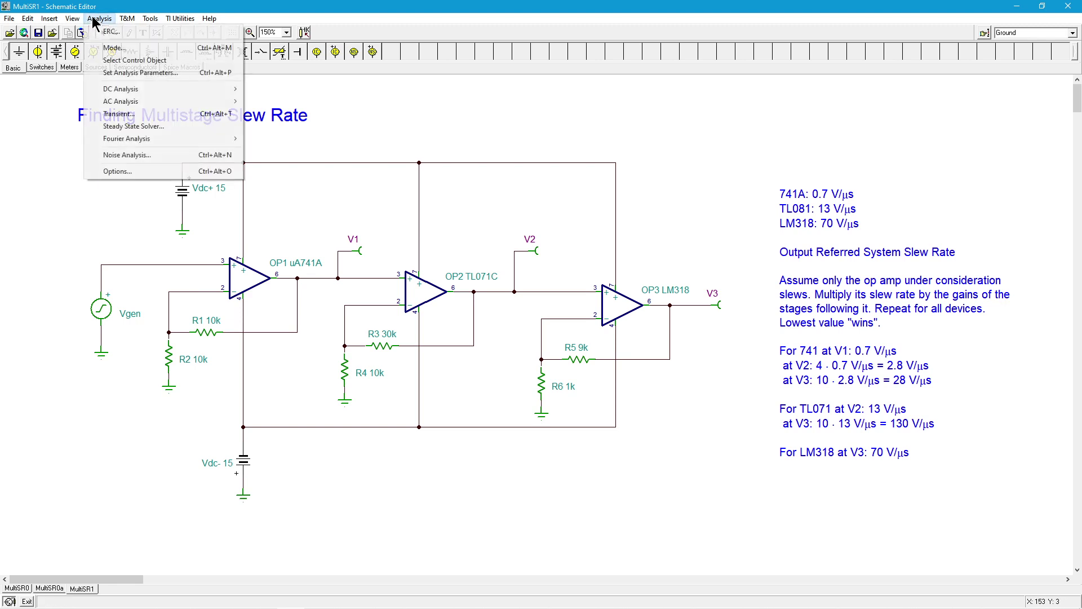
{"action": "left_click", "coordinate": [145, 114]}
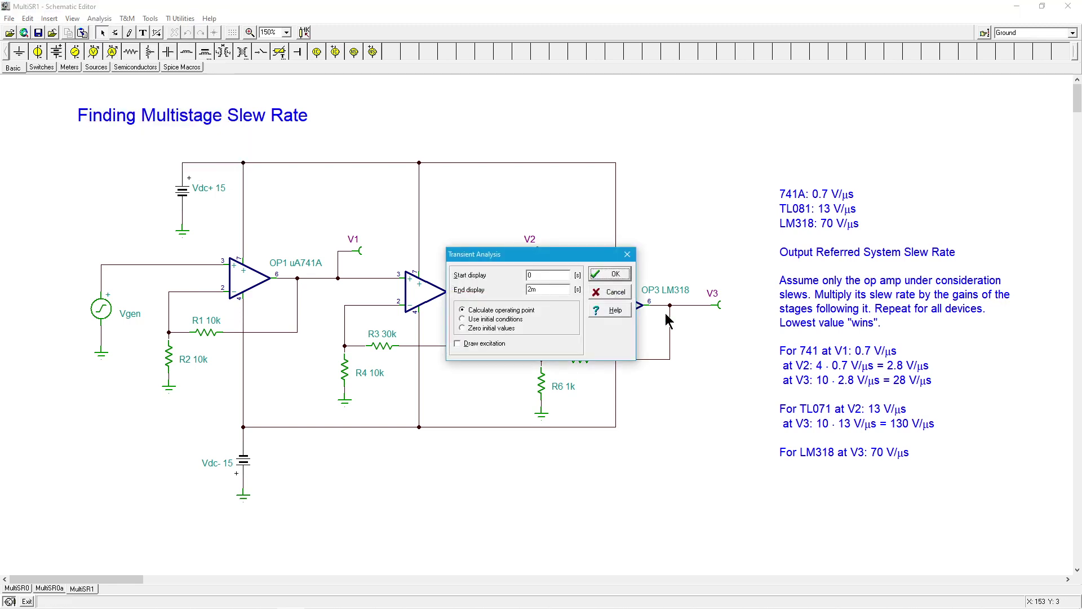
{"action": "left_click", "coordinate": [624, 274]}
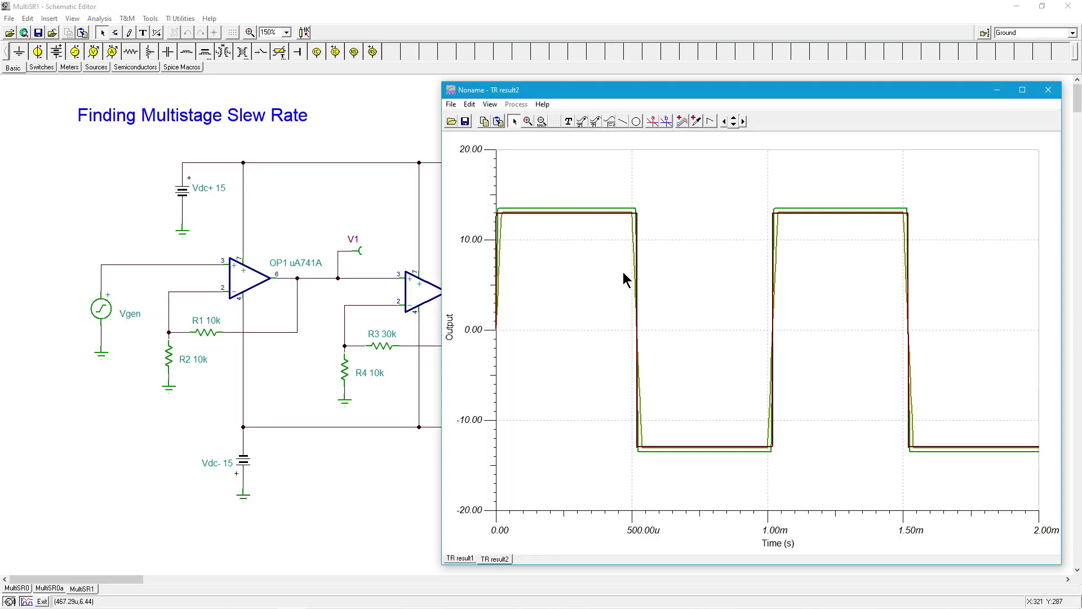
Place a legend for curves V1, V2 and V3 inside the first positive pulse of the new transient plot
{"action": "left_click", "coordinate": [653, 122]}
{"action": "left_click", "coordinate": [653, 119]}
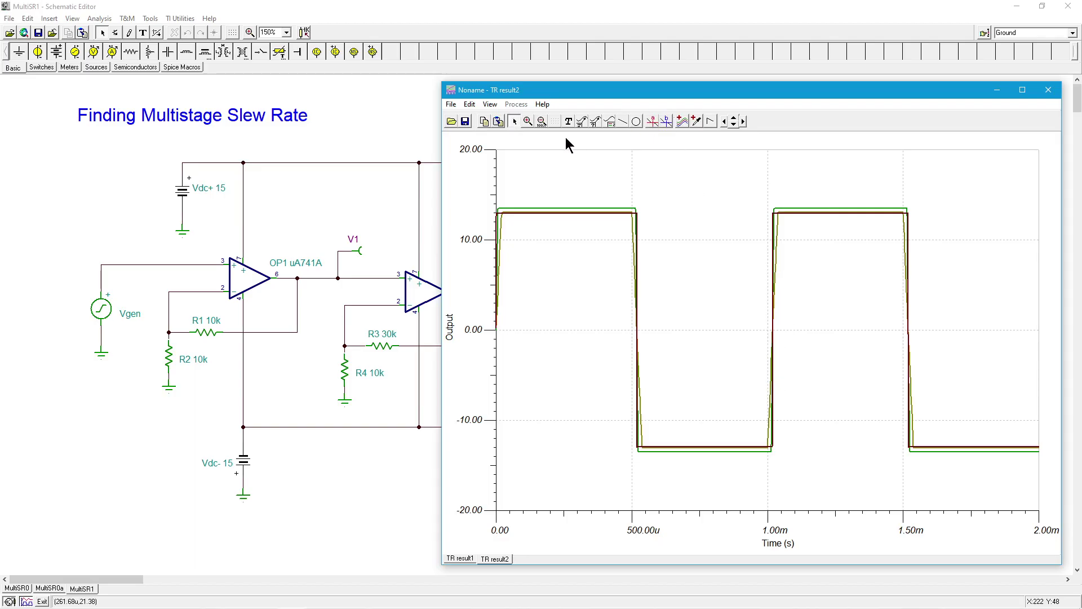
{"action": "left_click", "coordinate": [611, 123]}
{"action": "left_click", "coordinate": [518, 262]}
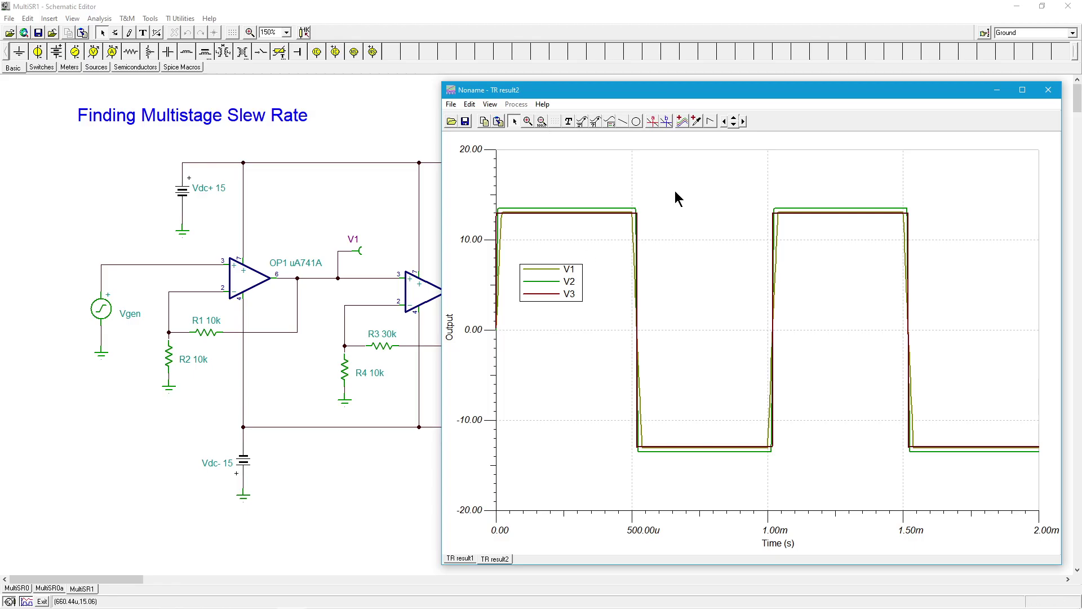
Measure V1's slope on the rising edge near 1.02 ms with cursor b at about 1.0104 ms and cursor a at about 1.0204 ms
{"action": "left_click", "coordinate": [528, 122]}
{"action": "left_click_drag", "start_coordinate": [761, 201], "coordinate": [790, 474]}
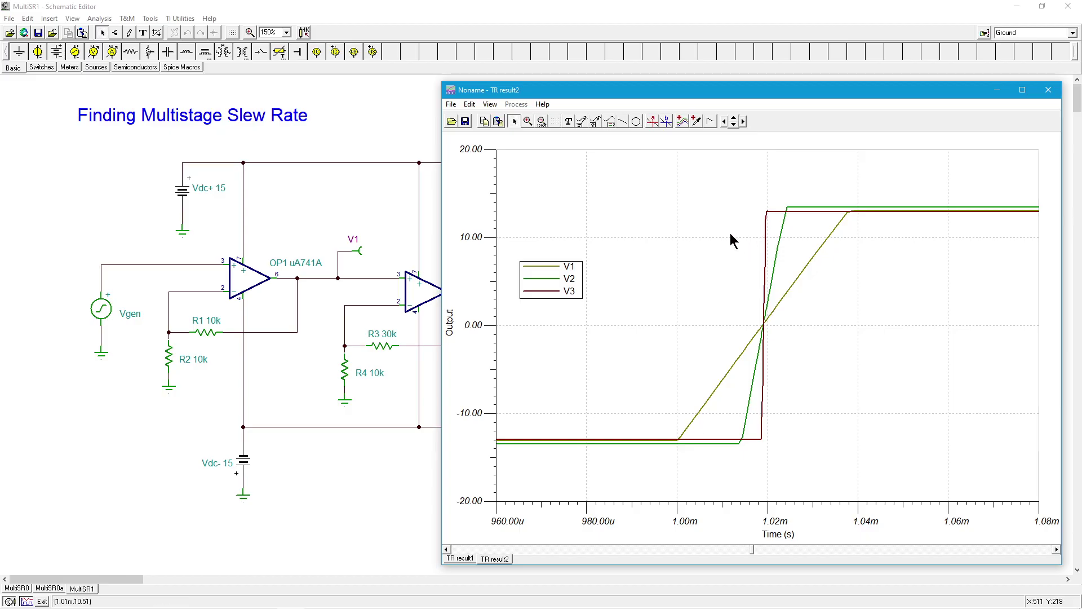
{"action": "left_click", "coordinate": [528, 121]}
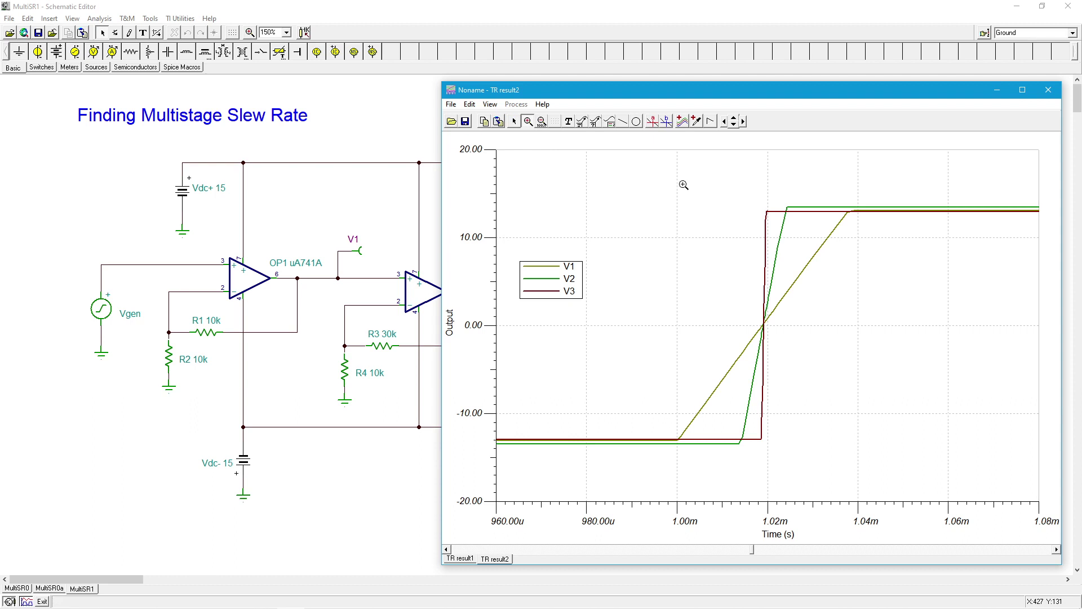
{"action": "left_click_drag", "start_coordinate": [684, 185], "coordinate": [841, 463]}
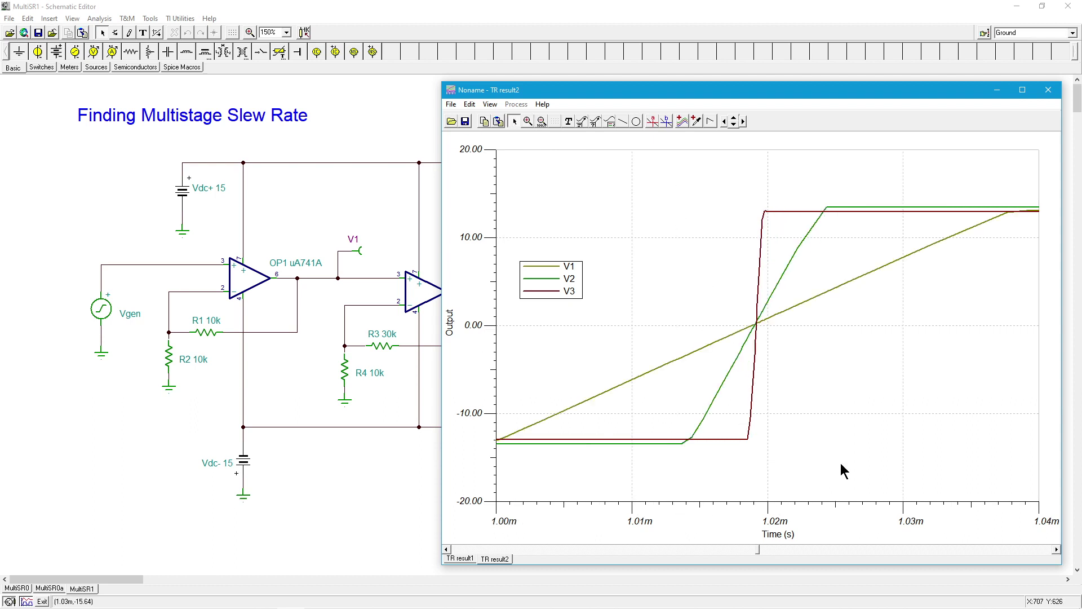
{"action": "left_click", "coordinate": [651, 121]}
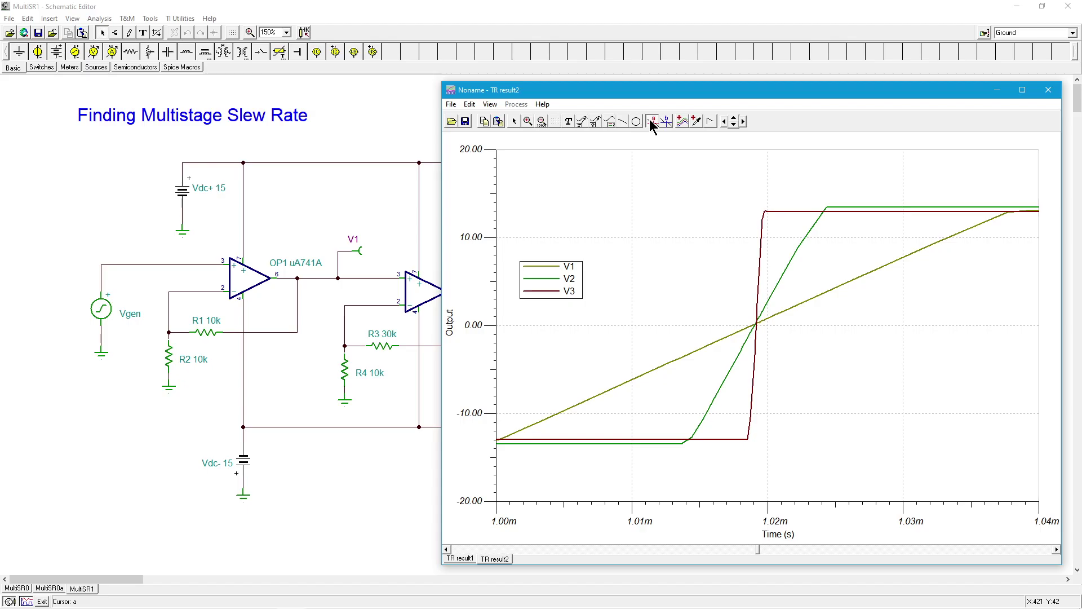
{"action": "left_click", "coordinate": [846, 294]}
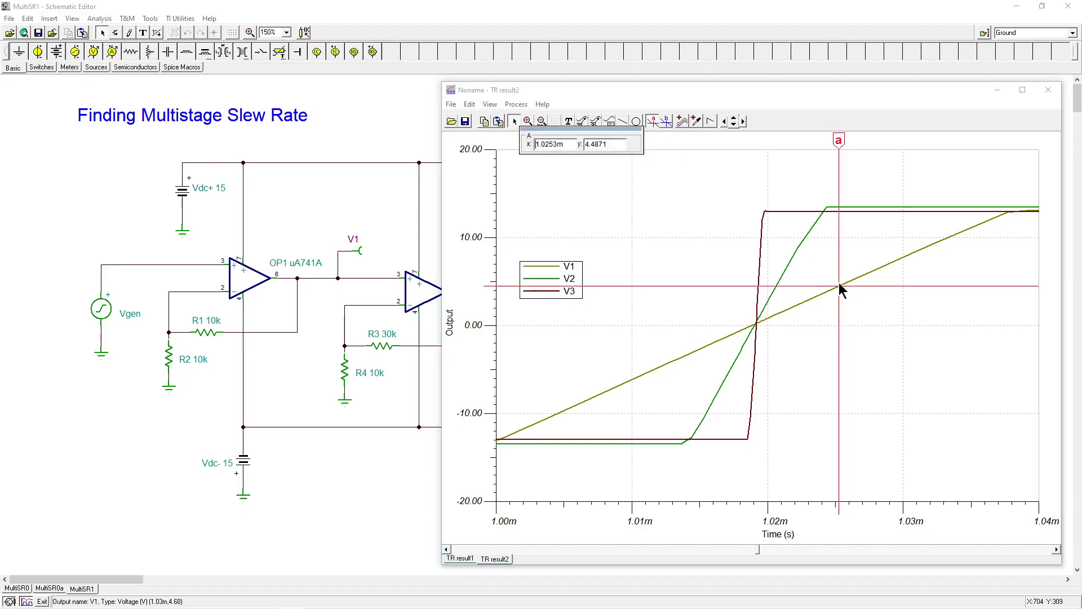
{"action": "left_click", "coordinate": [665, 120]}
{"action": "left_click", "coordinate": [638, 383]}
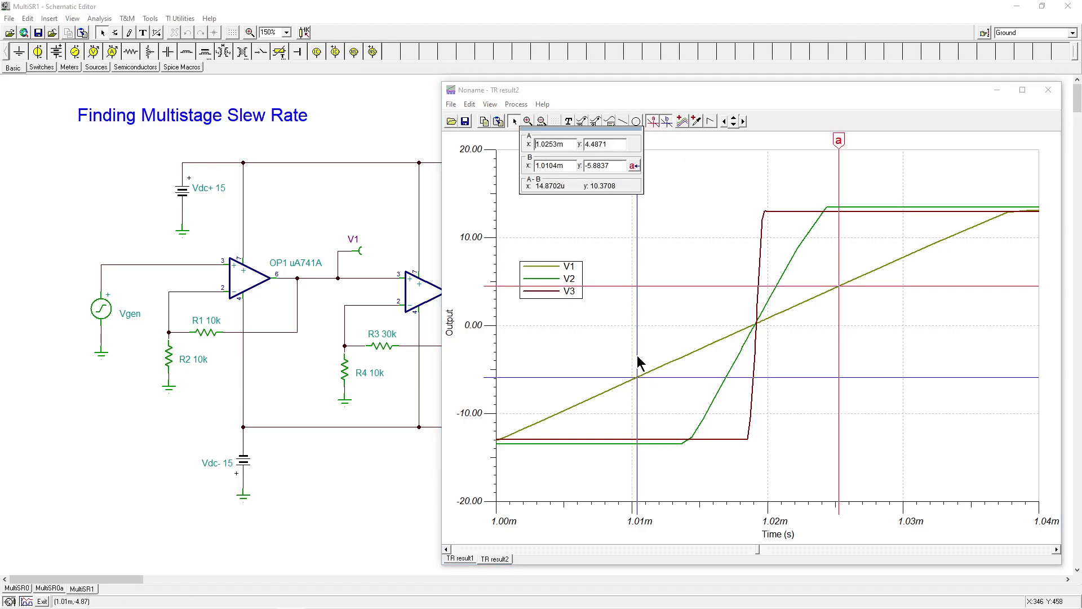
{"action": "left_click_drag", "start_coordinate": [615, 132], "coordinate": [573, 156]}
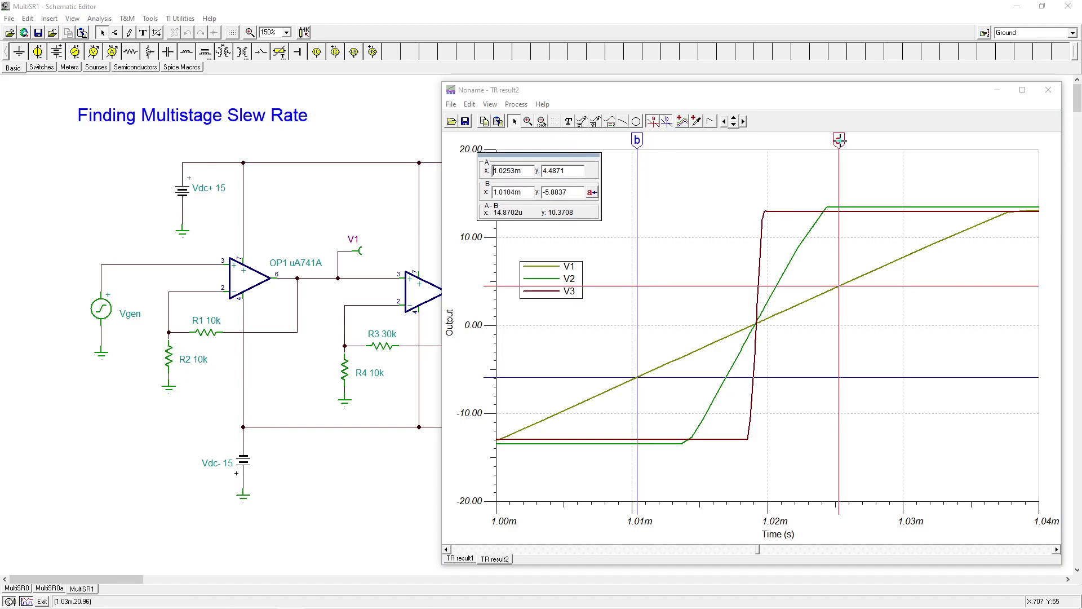
{"action": "left_click_drag", "start_coordinate": [842, 138], "coordinate": [773, 167]}
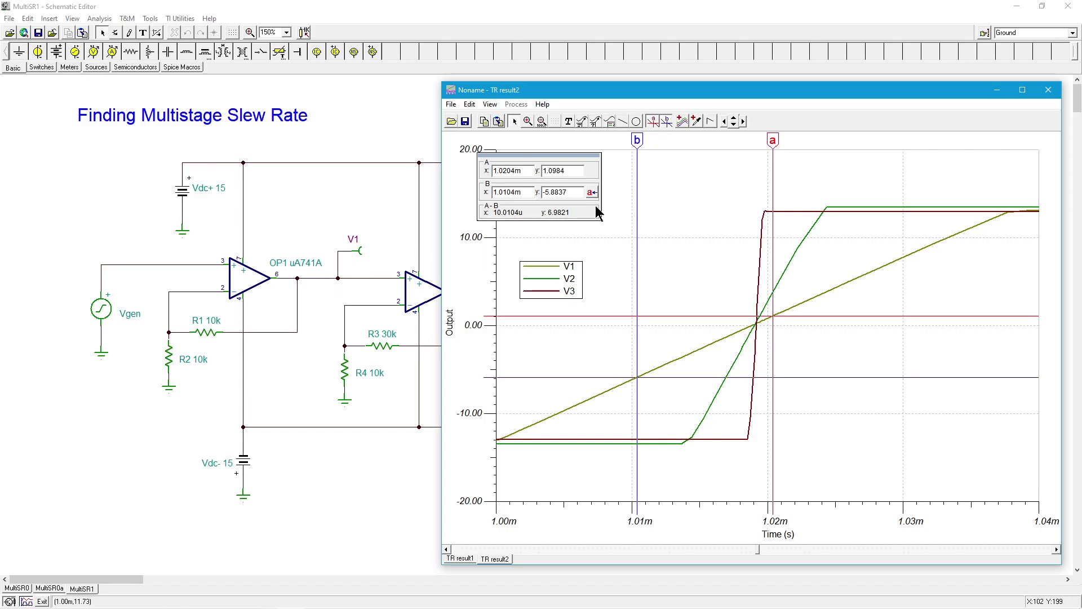
Clear the V1 cursors and measure V2's slope on the rising edge with cursor b at about 1.0167 ms and cursor a at about 1.0187 ms
{"action": "left_click", "coordinate": [667, 122]}
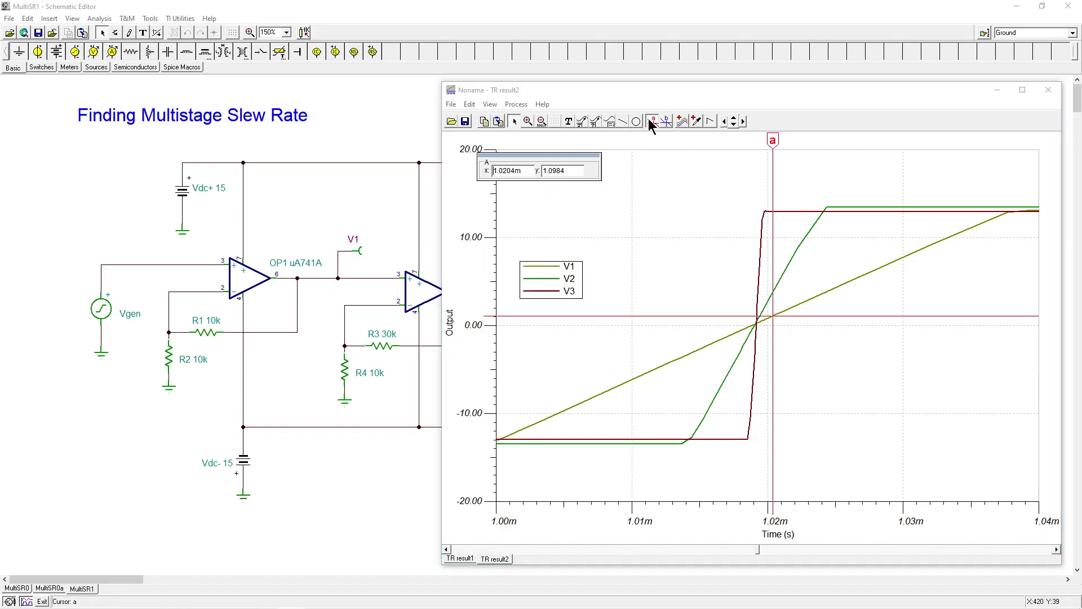
{"action": "left_click", "coordinate": [651, 121]}
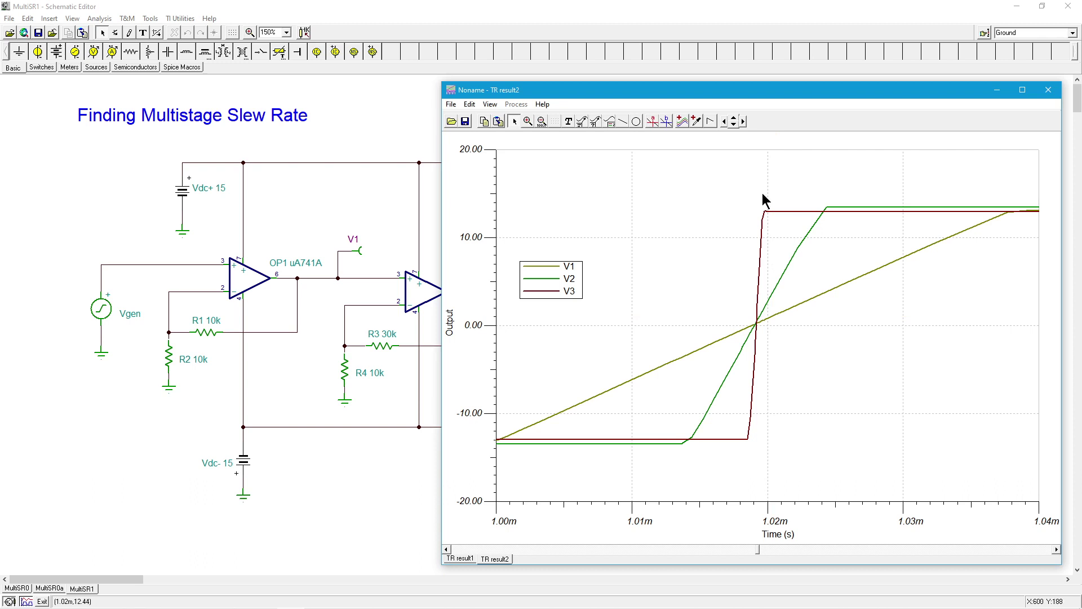
{"action": "left_click", "coordinate": [653, 121]}
{"action": "left_click", "coordinate": [797, 251]}
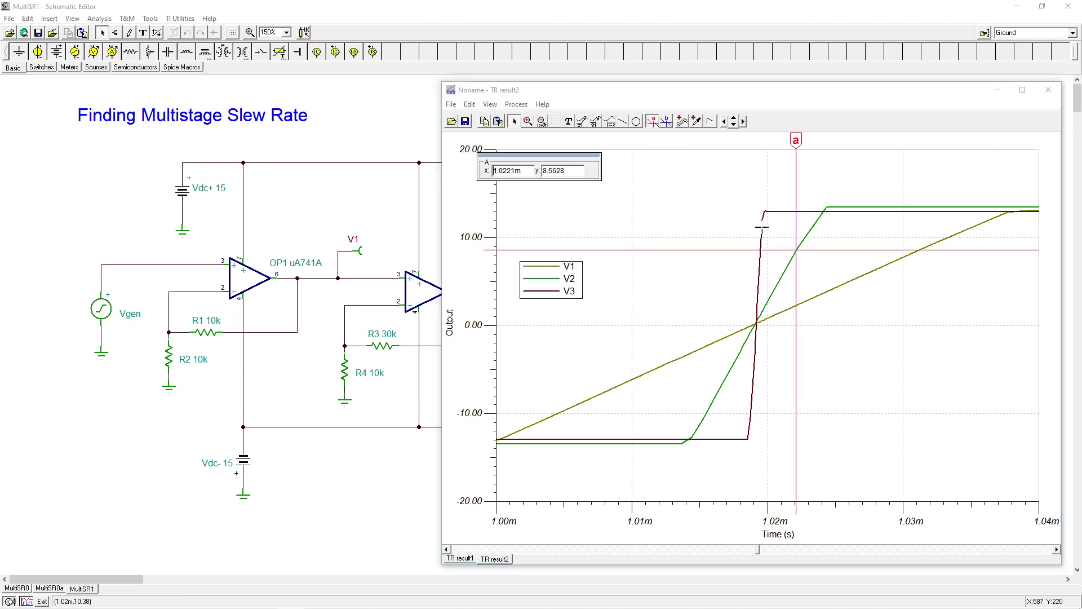
{"action": "left_click", "coordinate": [667, 123]}
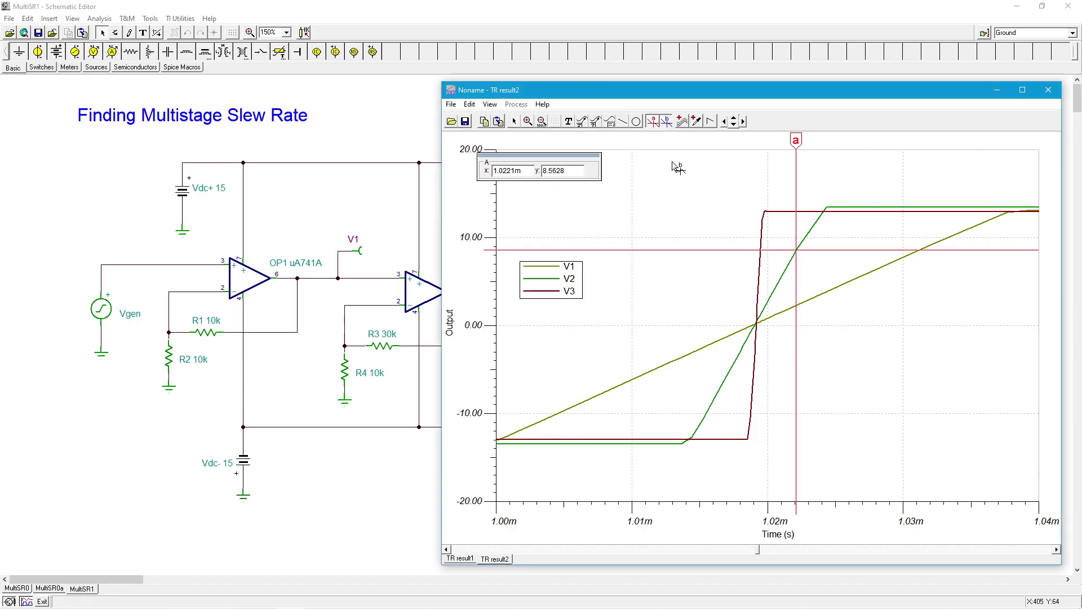
{"action": "left_click", "coordinate": [723, 383]}
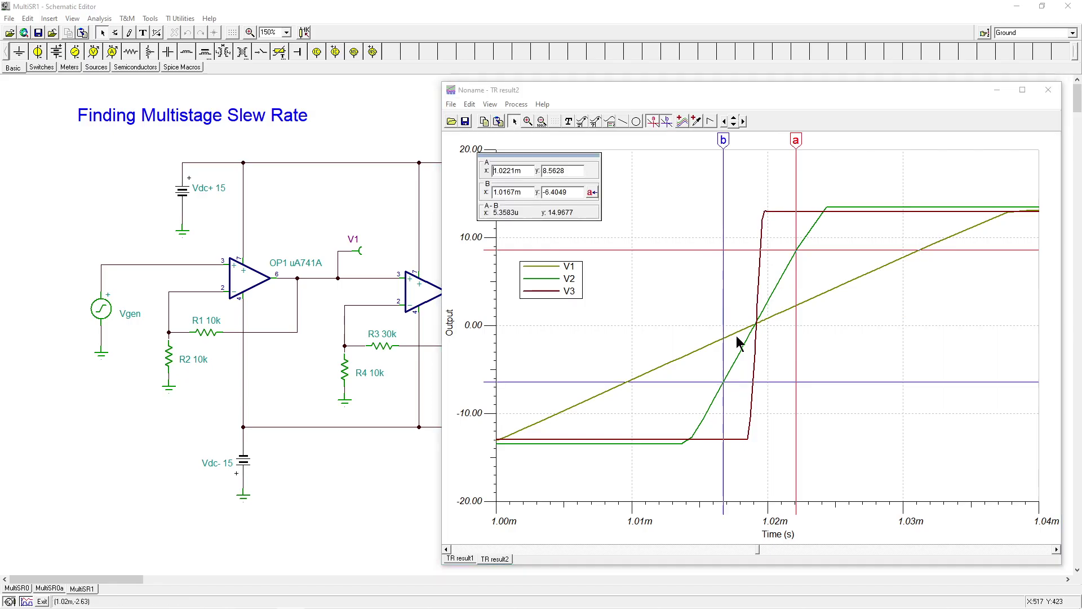
{"action": "mouse_move", "coordinate": [796, 140]}
{"action": "left_mouse_down"}
{"action": "mouse_move", "coordinate": [812, 129]}
{"action": "mouse_move", "coordinate": [779, 136]}
{"action": "mouse_move", "coordinate": [750, 199]}
{"action": "left_mouse_up"}
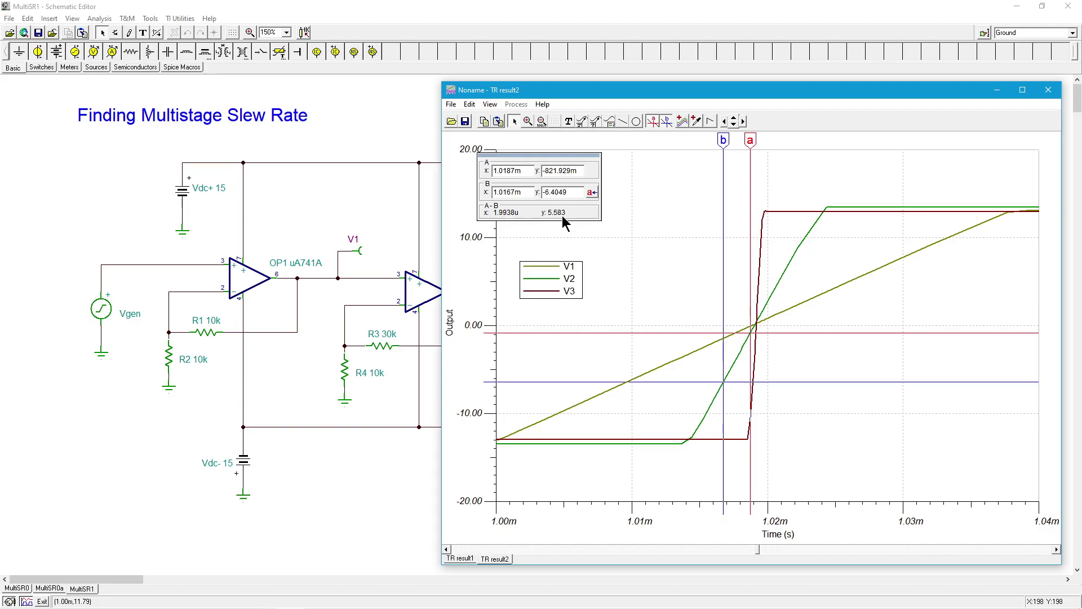
Measure V3's rising-edge slope with fresh cursors, b at about 1.019 ms and a at about 1.0195 ms, and close the transient results window
{"action": "left_click", "coordinate": [653, 122]}
{"action": "left_click", "coordinate": [651, 121]}
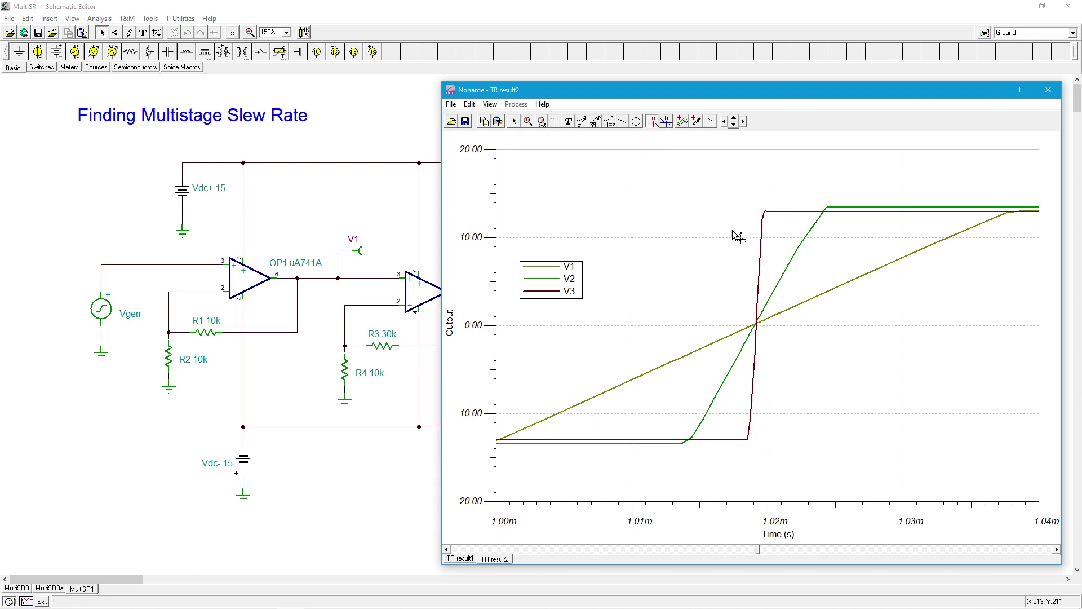
{"action": "left_click", "coordinate": [760, 261]}
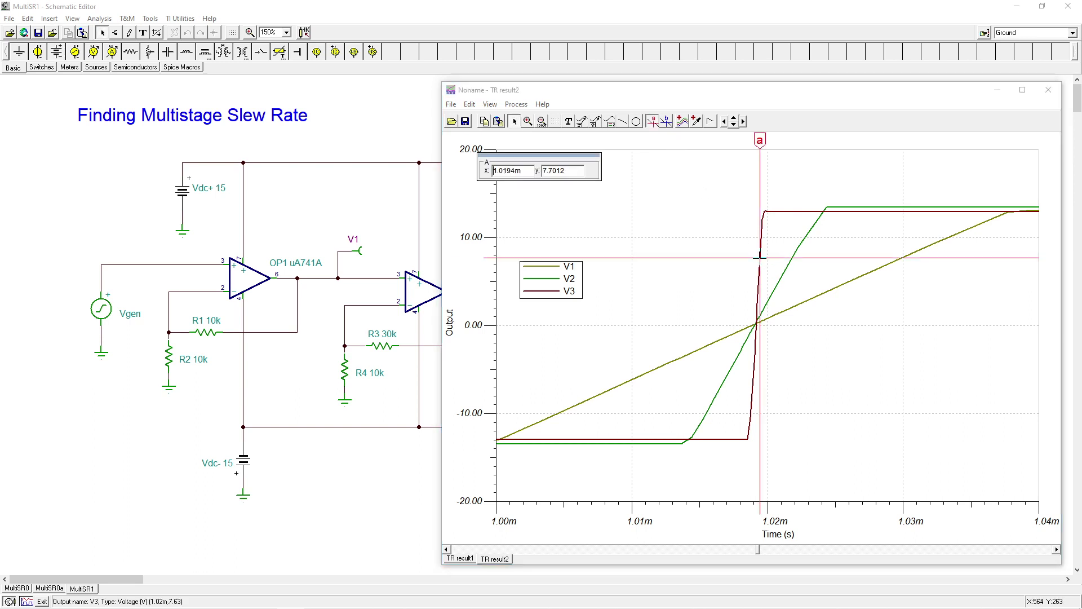
{"action": "left_click", "coordinate": [667, 122]}
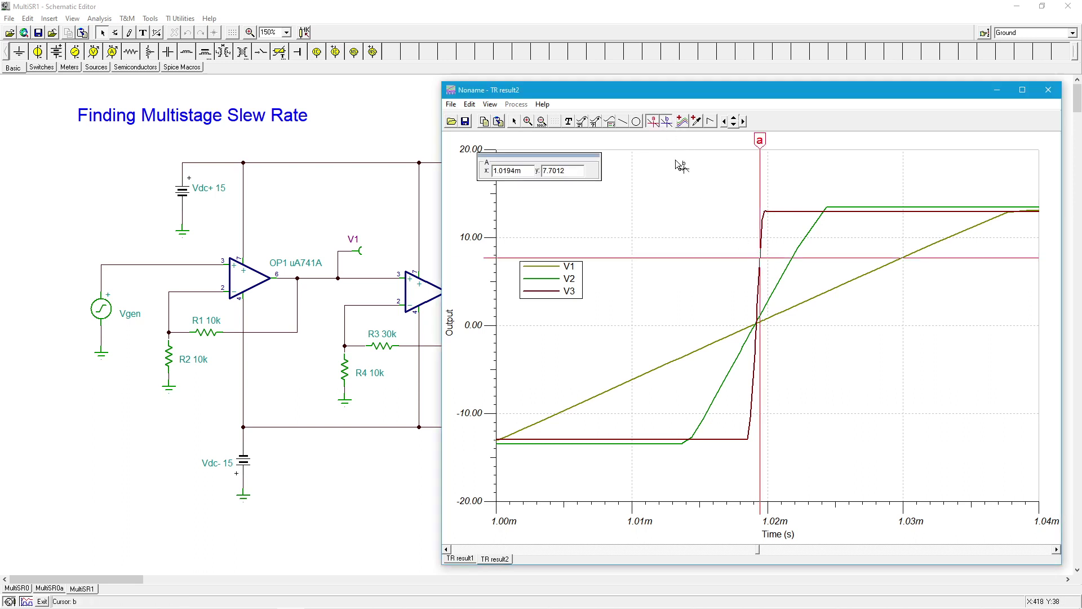
{"action": "left_click", "coordinate": [754, 376]}
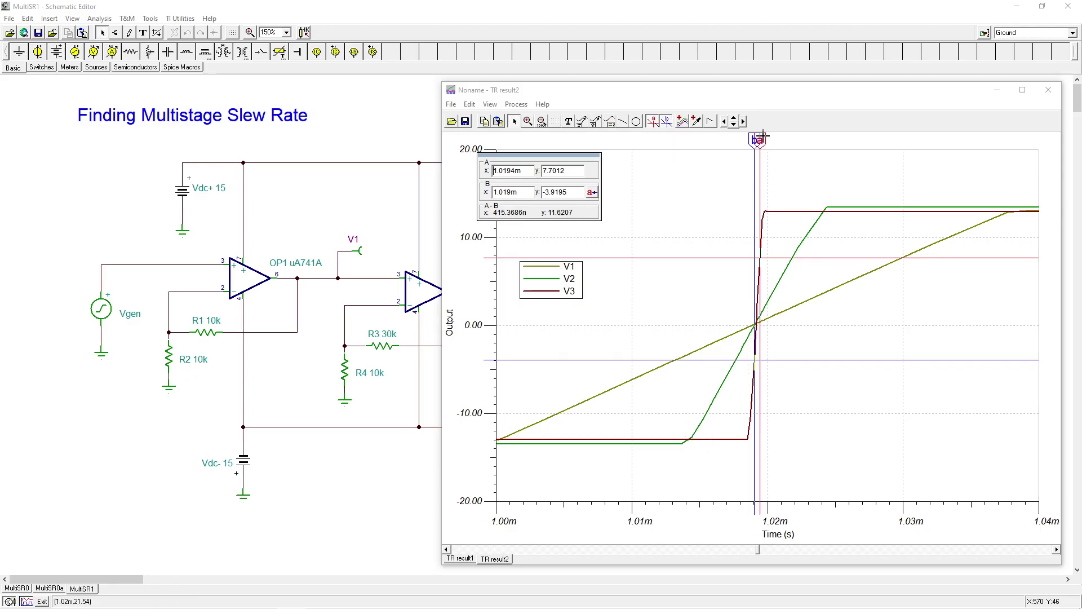
{"action": "left_click_drag", "start_coordinate": [759, 140], "coordinate": [760, 141]}
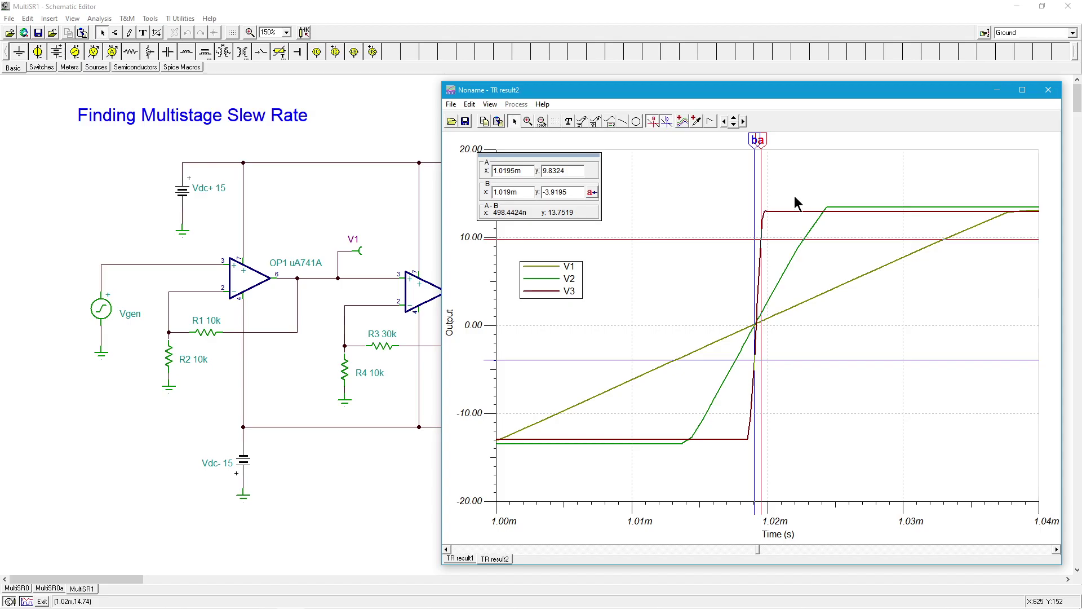
{"action": "left_click", "coordinate": [1053, 91]}
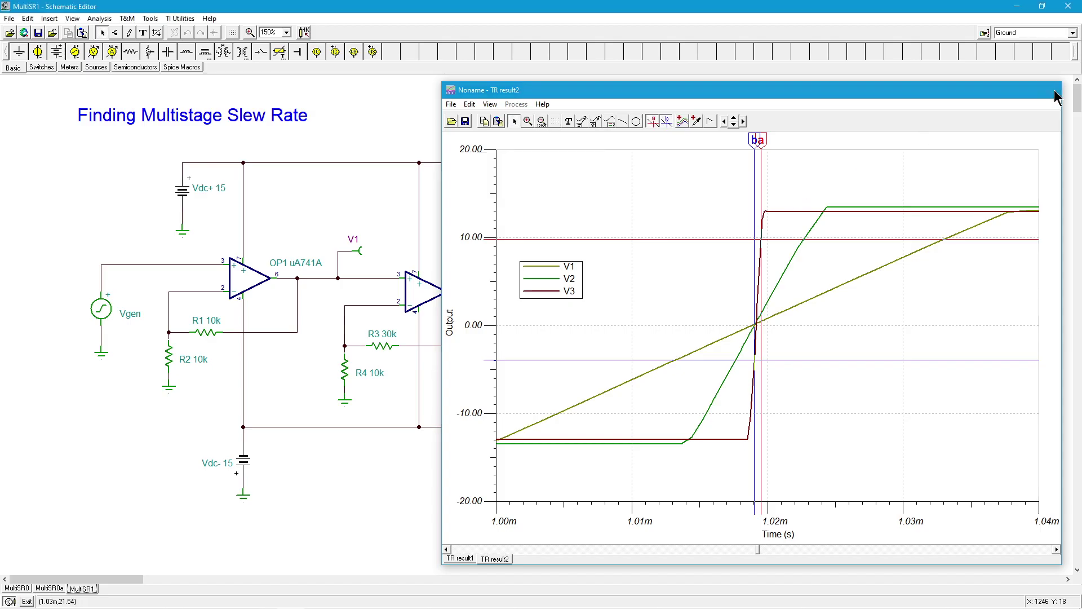